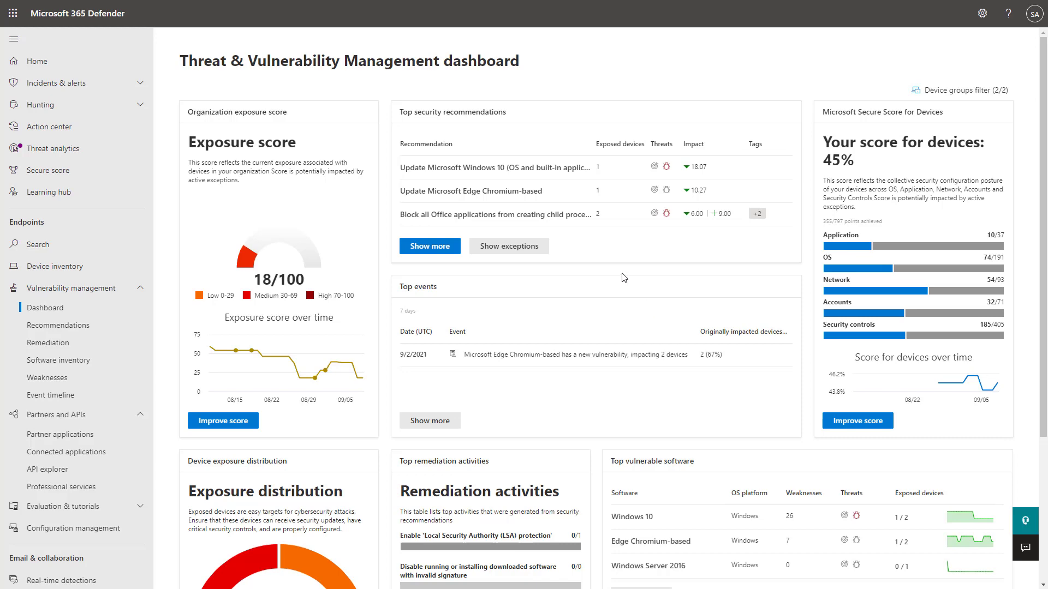
# - Open Security recommendations and view the 'Update Microsoft Windows 10' entry's exposed devices, then its General details
pyautogui.scroll(-4, 625, 275)
pyautogui.scroll(4, 208, 231)
pyautogui.click(60, 328)
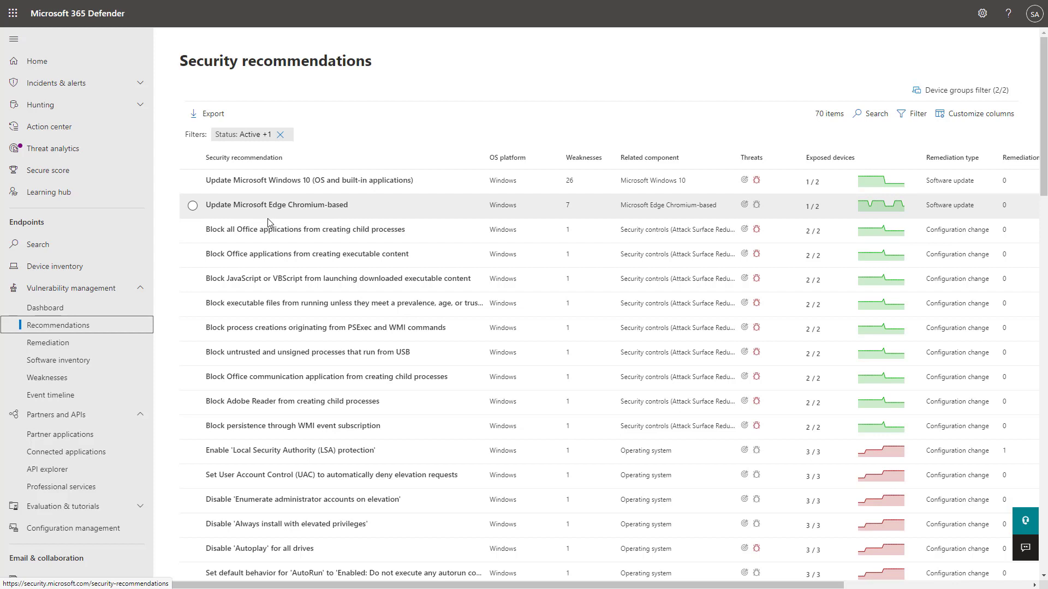
pyautogui.click(260, 189)
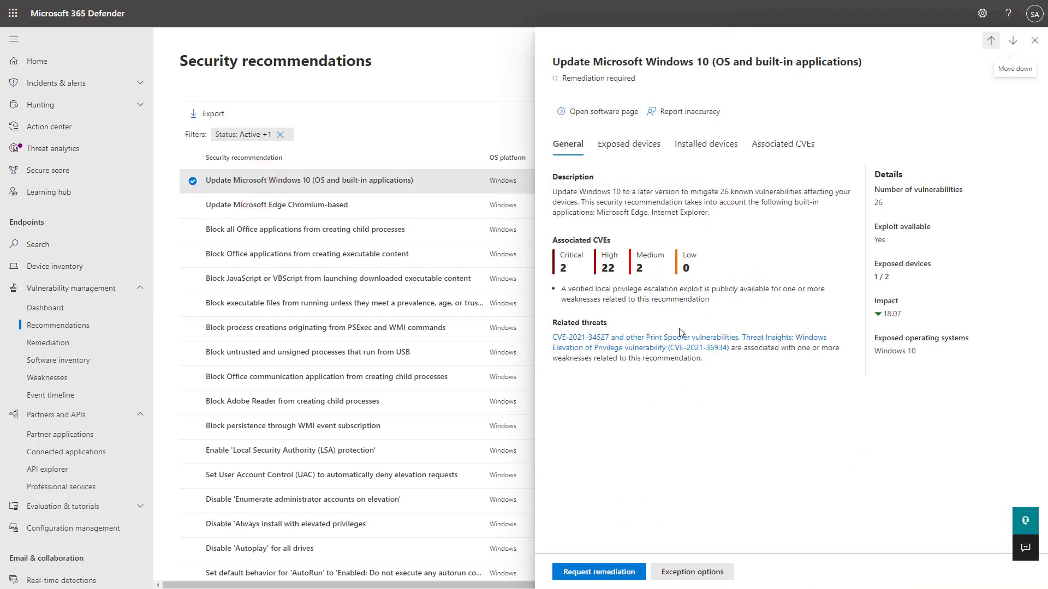
pyautogui.click(630, 144)
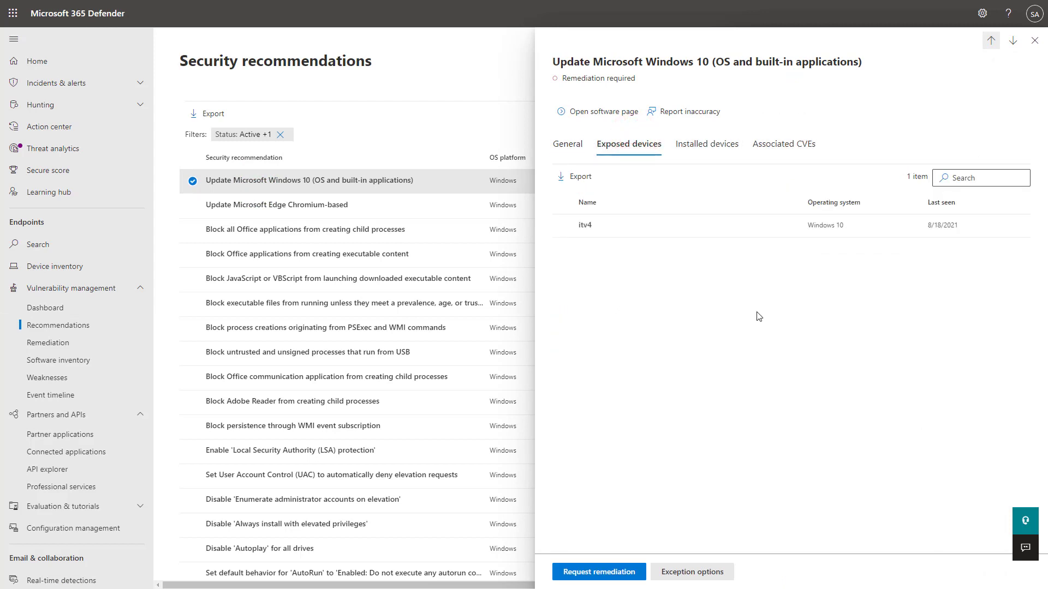
pyautogui.click(568, 143)
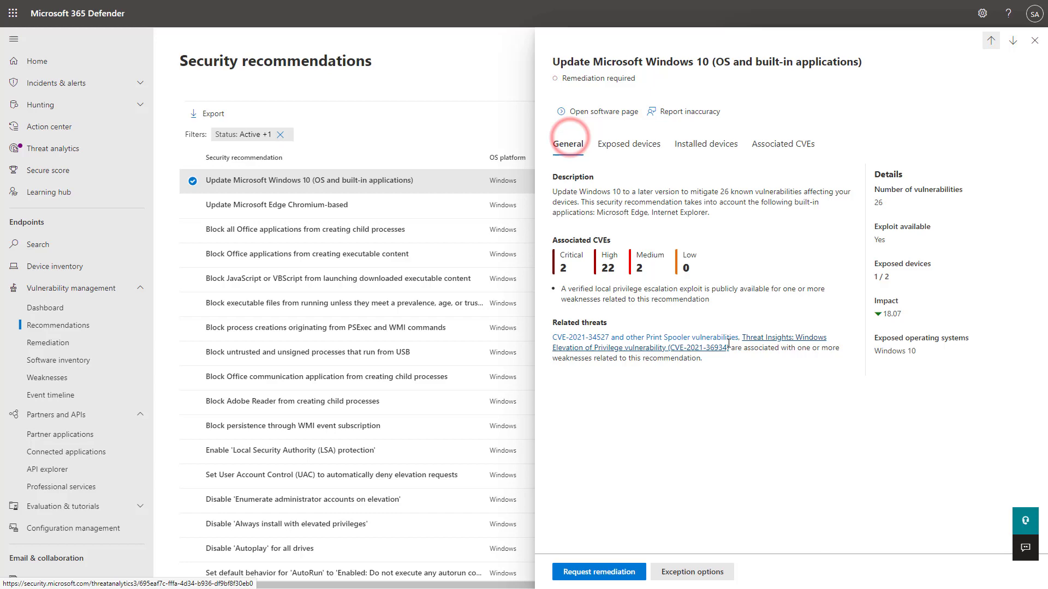
pyautogui.click(618, 580)
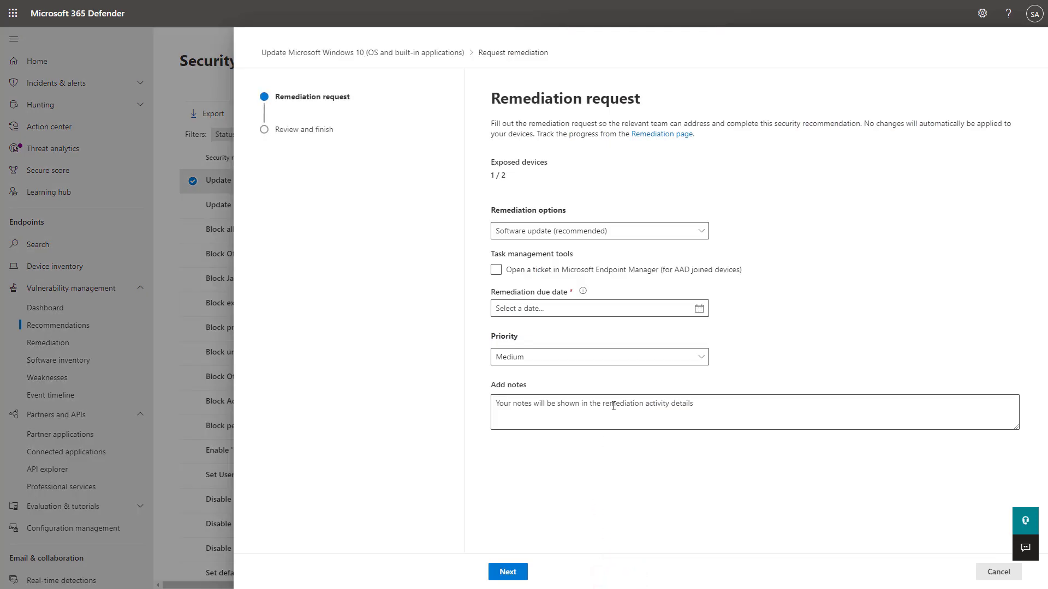
pyautogui.click(589, 271)
pyautogui.click(576, 231)
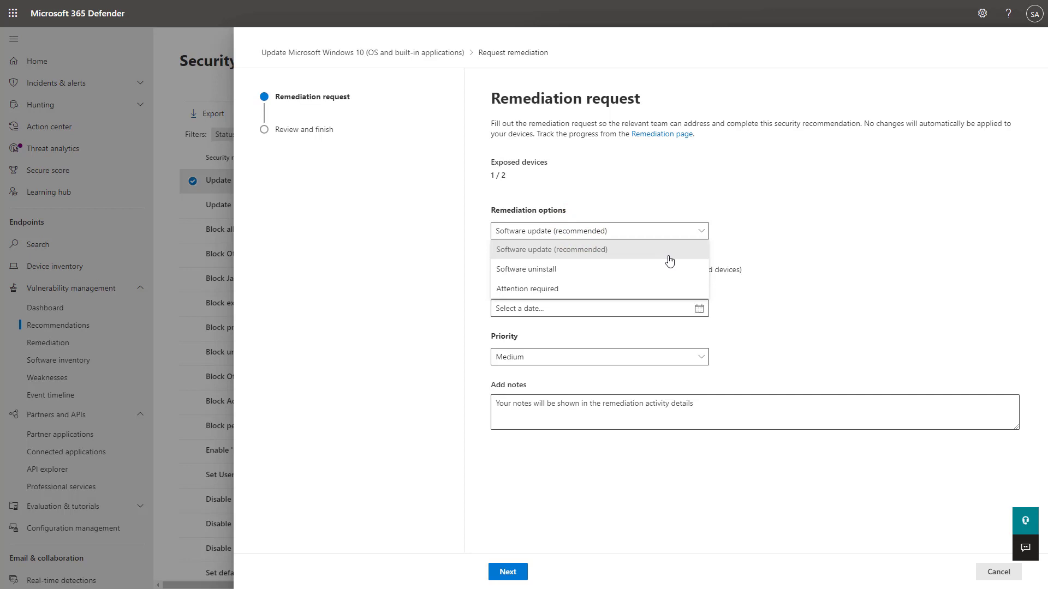
pyautogui.click(709, 246)
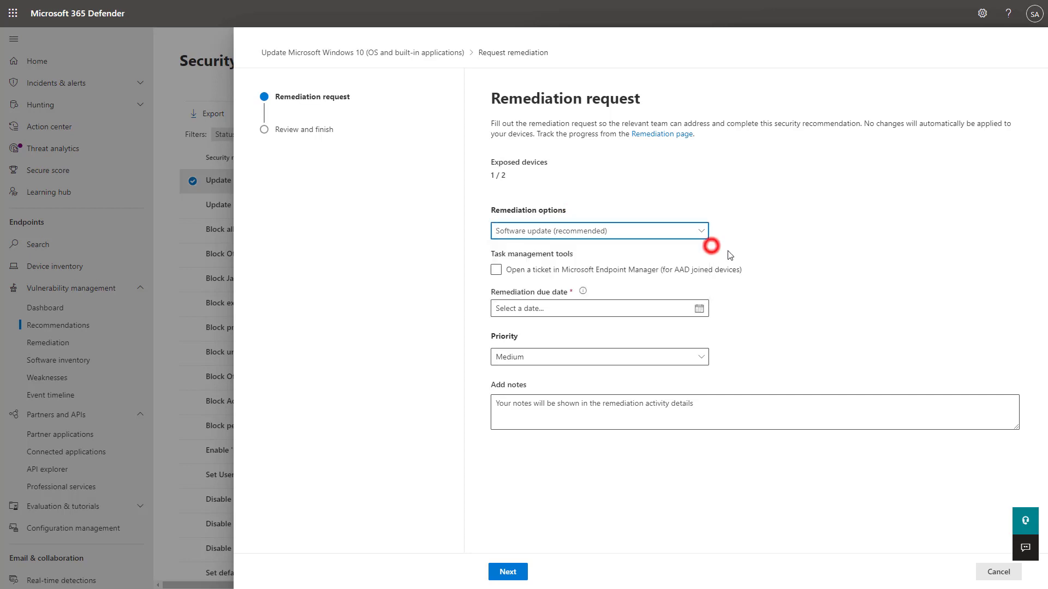
pyautogui.click(998, 573)
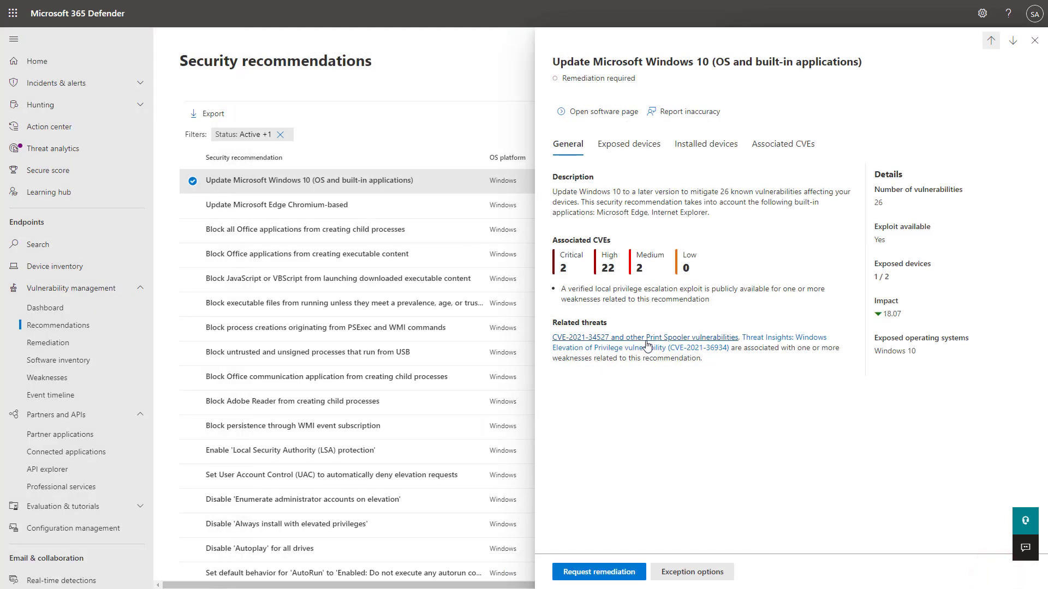
# - Open the Remediation activities page under Vulnerability management, then move on to the weaknesses list
pyautogui.click(94, 345)
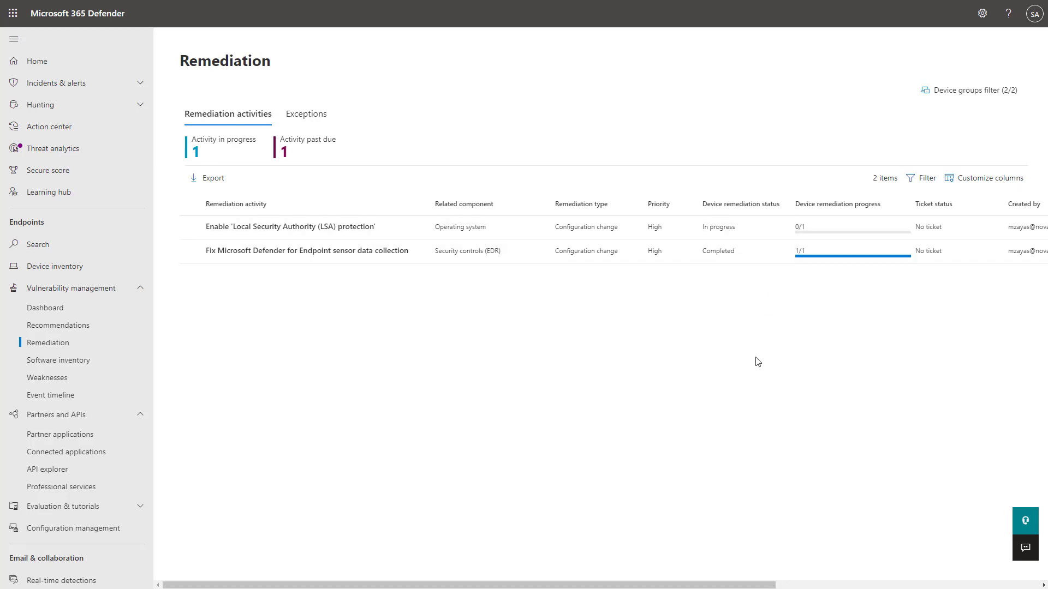
pyautogui.click(105, 378)
# - In Software inventory, select Windows 10 and open its full software page
pyautogui.click(99, 361)
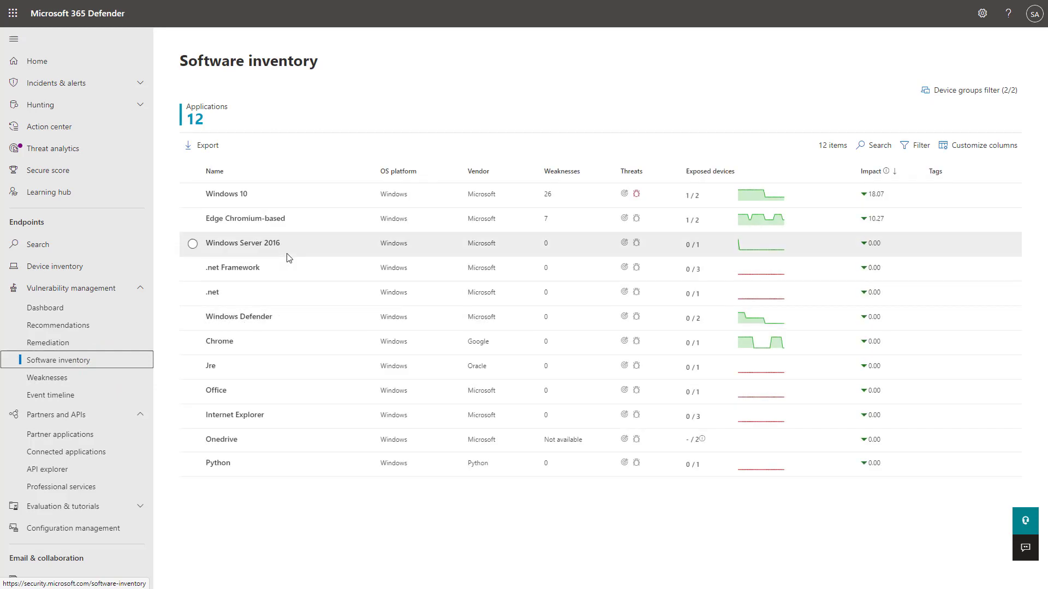
pyautogui.click(225, 196)
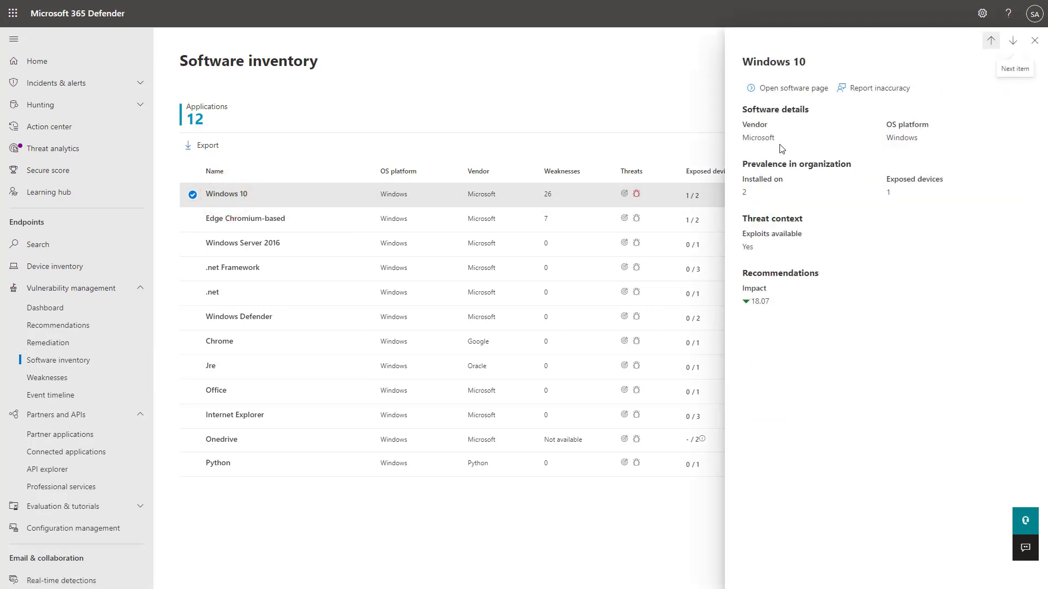
pyautogui.click(781, 96)
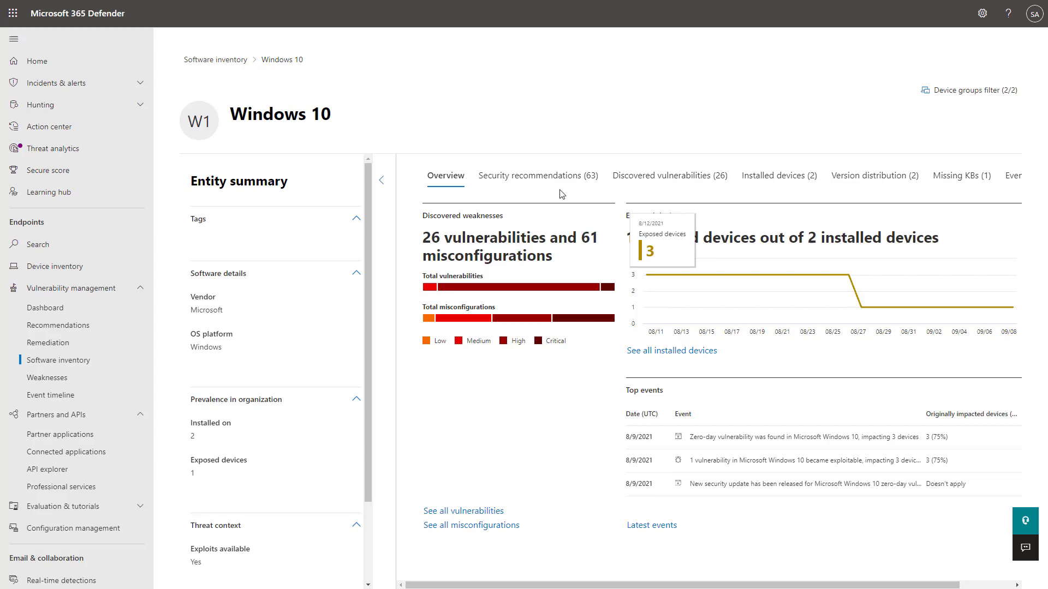
# - Review Windows 10's Security recommendations, Missing KBs and Installed devices, then open the Weaknesses list
pyautogui.click(545, 174)
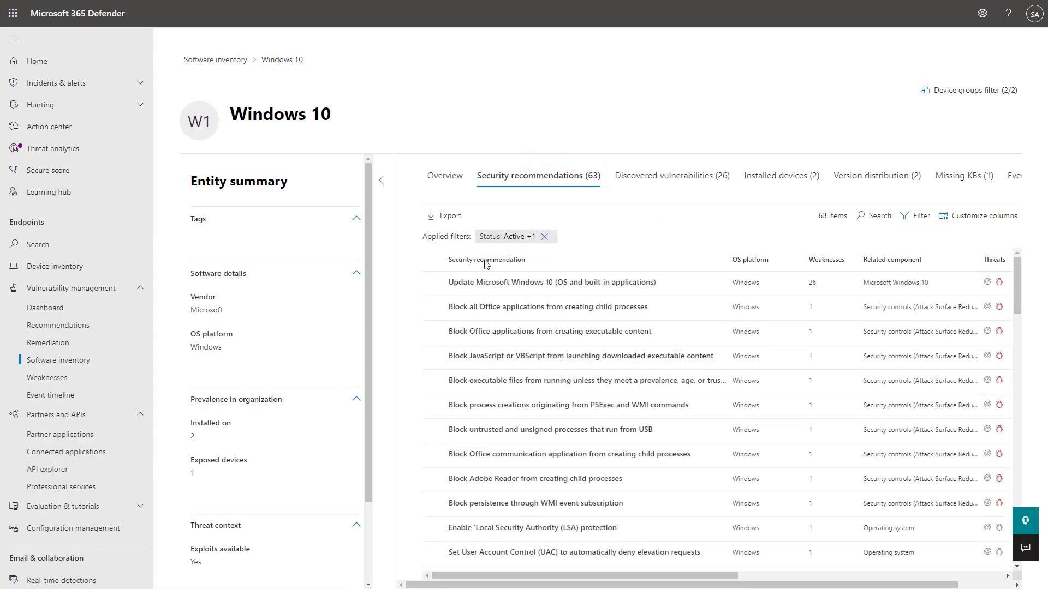
pyautogui.click(972, 187)
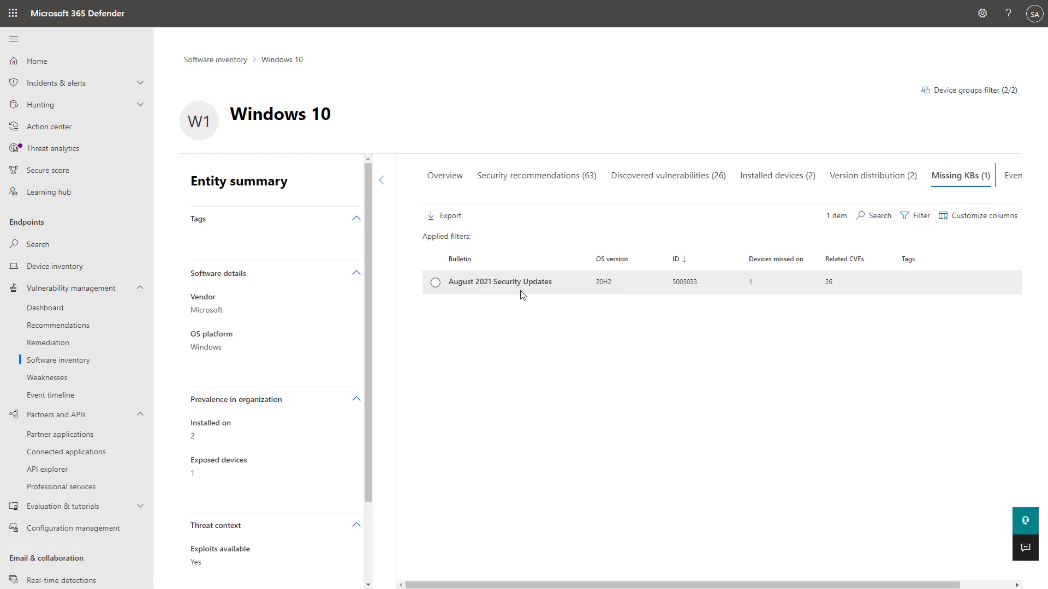
pyautogui.click(785, 187)
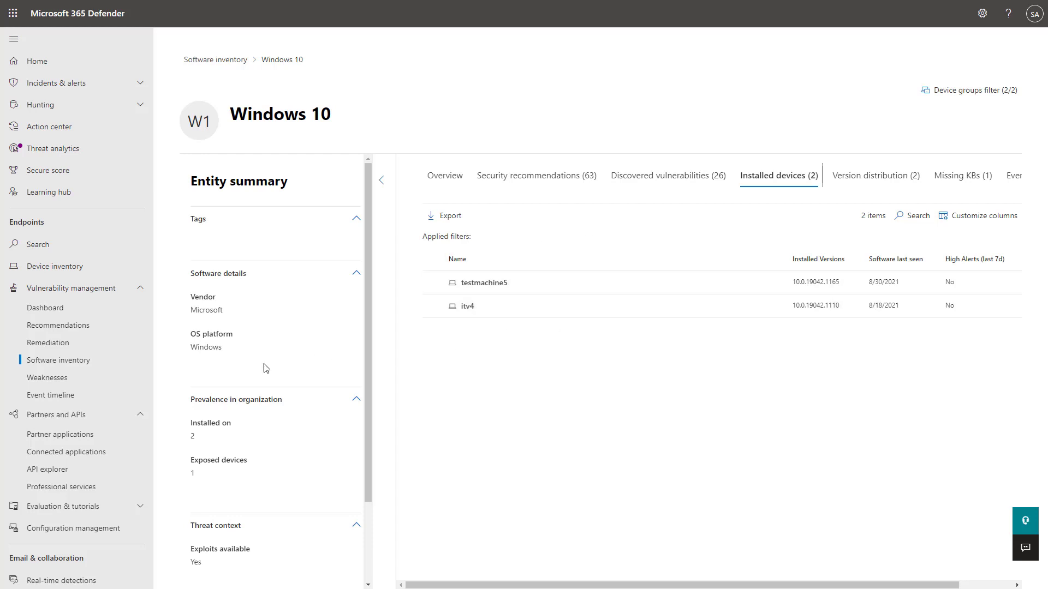
pyautogui.click(83, 376)
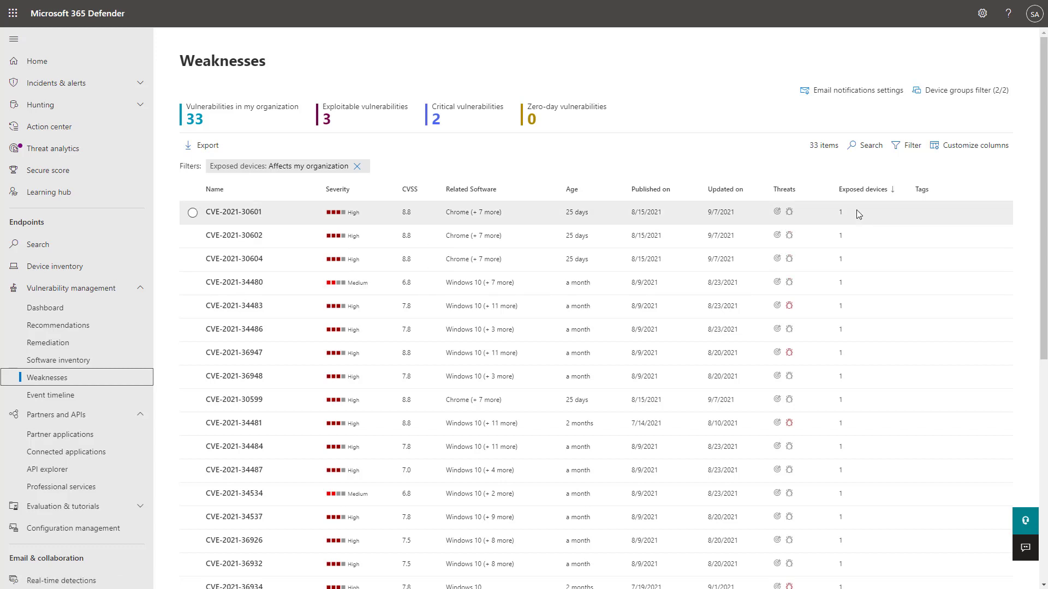
# - Inspect CVE-2021-30601's details and exposed devices, close the panel, and go to Event timeline
pyautogui.click(232, 210)
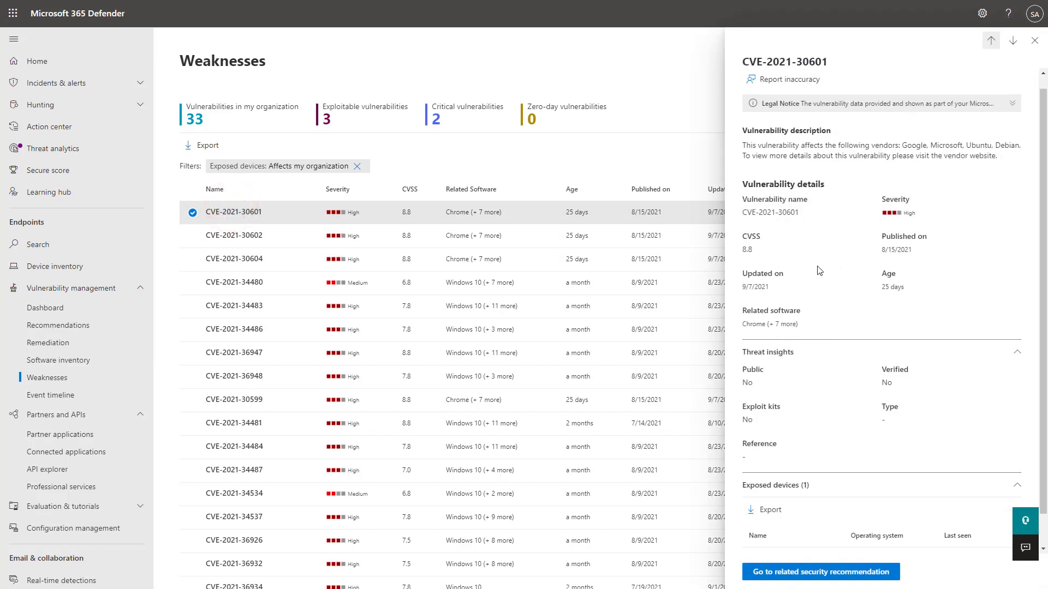
pyautogui.scroll(-2, 907, 274)
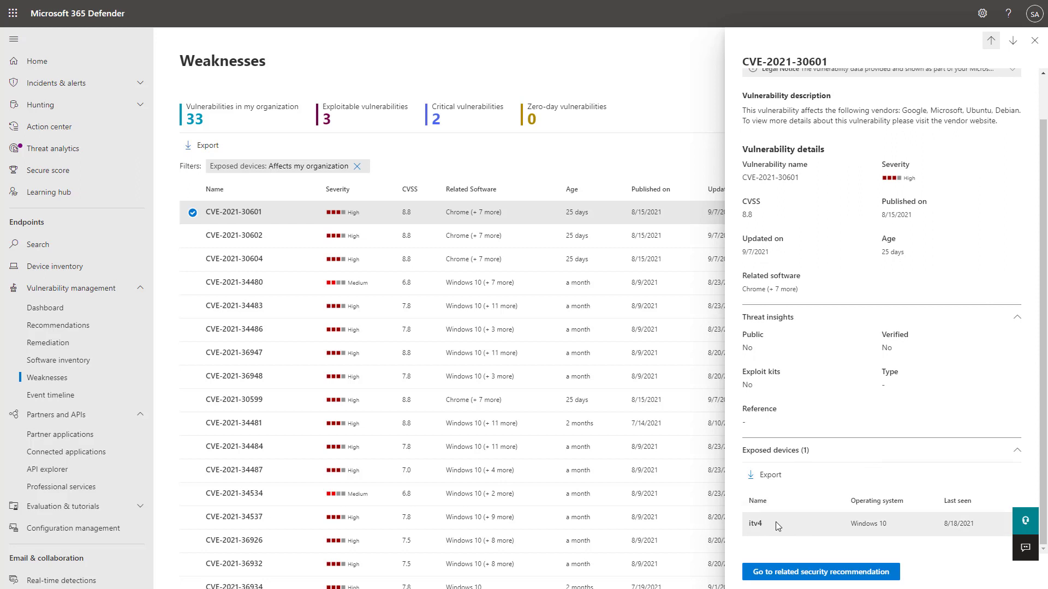
pyautogui.scroll(2, 1009, 93)
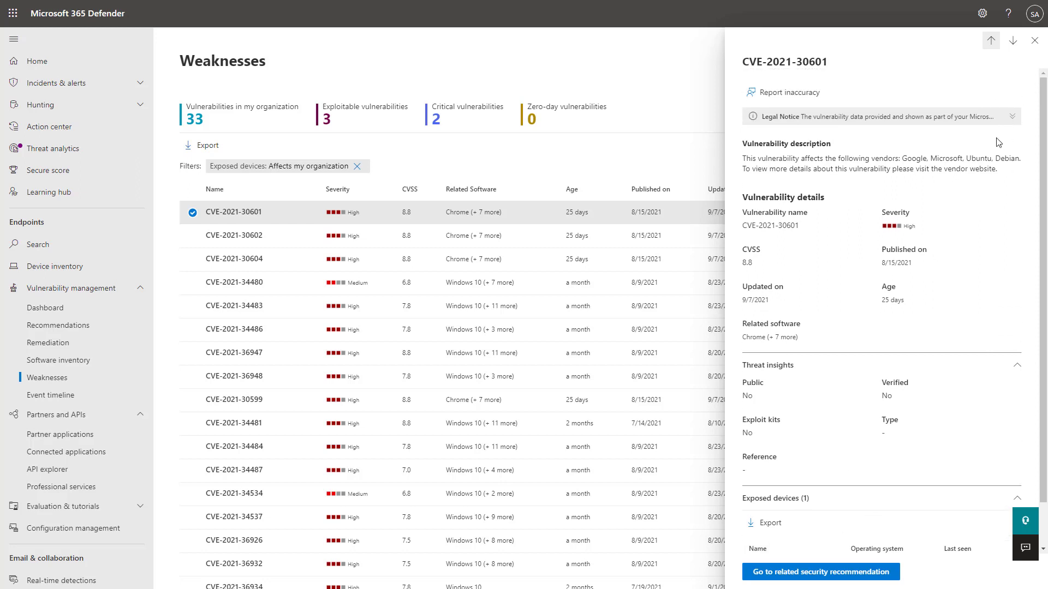
pyautogui.click(1034, 41)
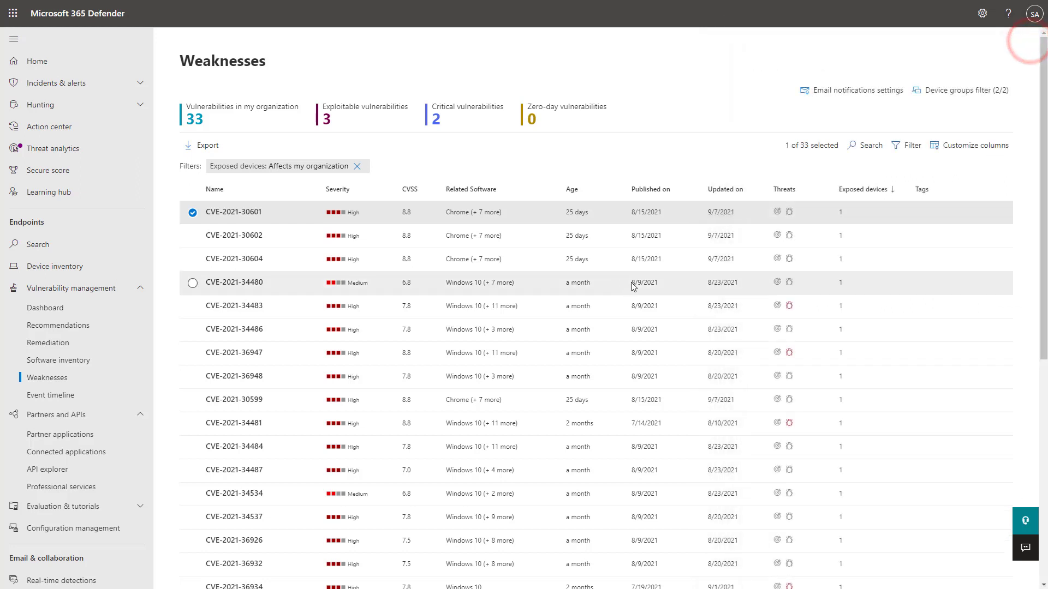
pyautogui.click(76, 399)
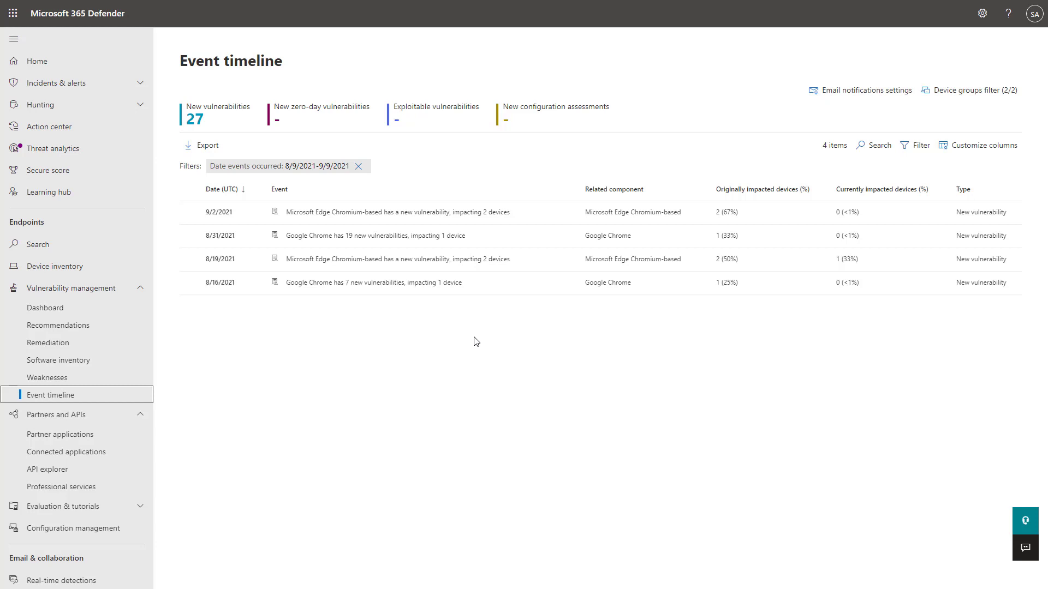
# - Open Threat analytics and select the 'Ransomware: A pervasive and ongoing threat' report
pyautogui.click(97, 154)
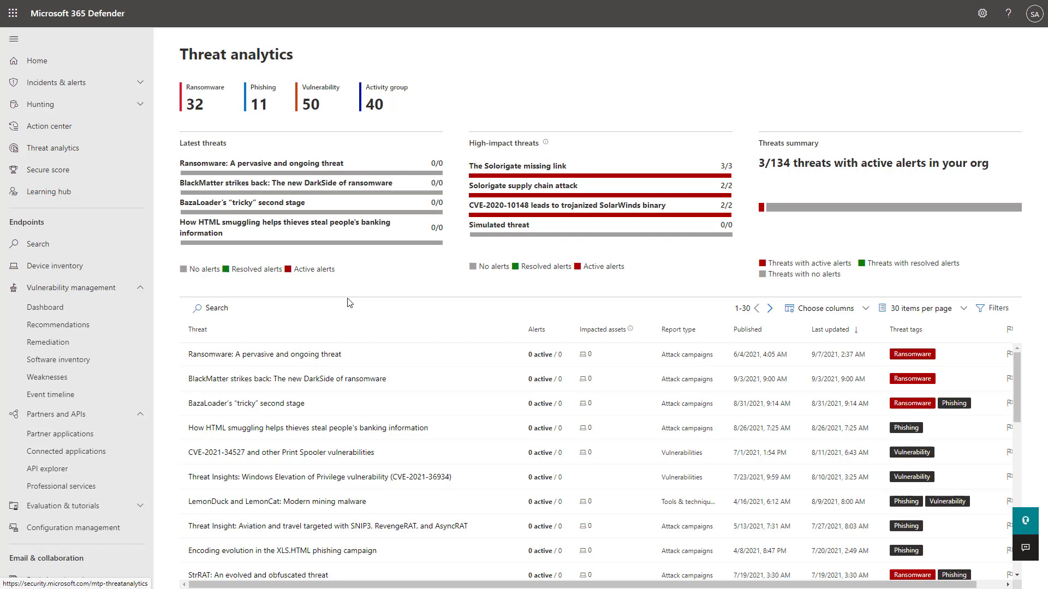
pyautogui.click(318, 357)
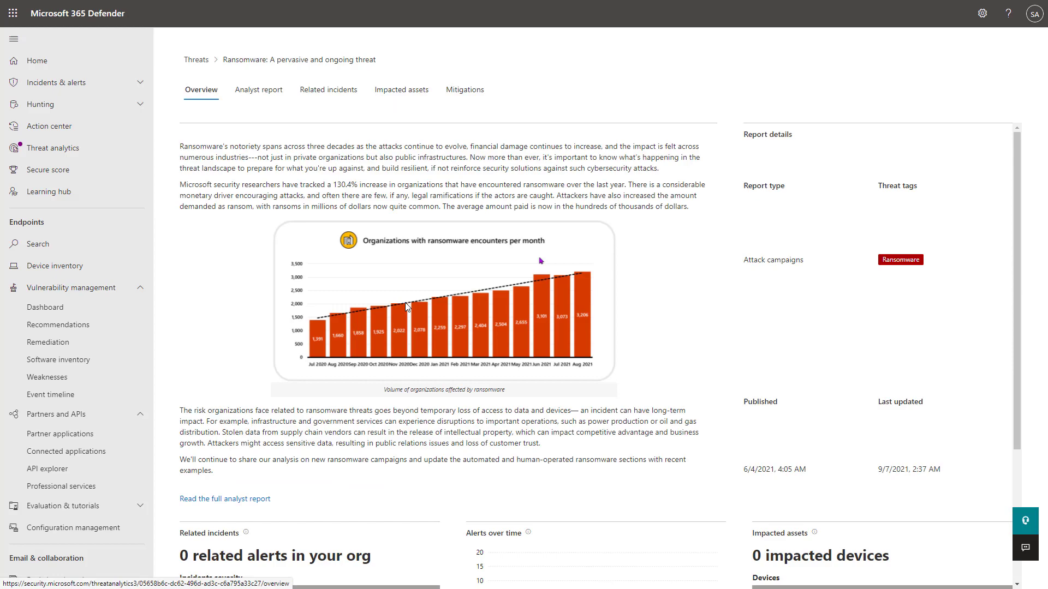
# - Read through the ransomware threat's Analyst report, then view its Impacted assets
pyautogui.scroll(-3, 406, 307)
pyautogui.scroll(2, 407, 307)
pyautogui.click(249, 92)
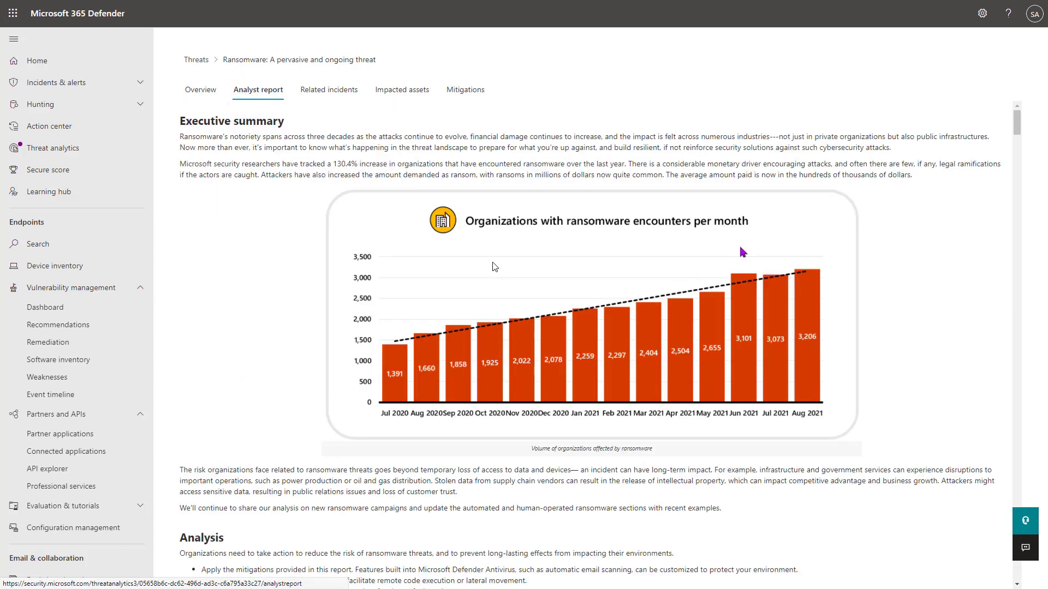
pyautogui.scroll(-8, 489, 268)
pyautogui.scroll(-15, 521, 302)
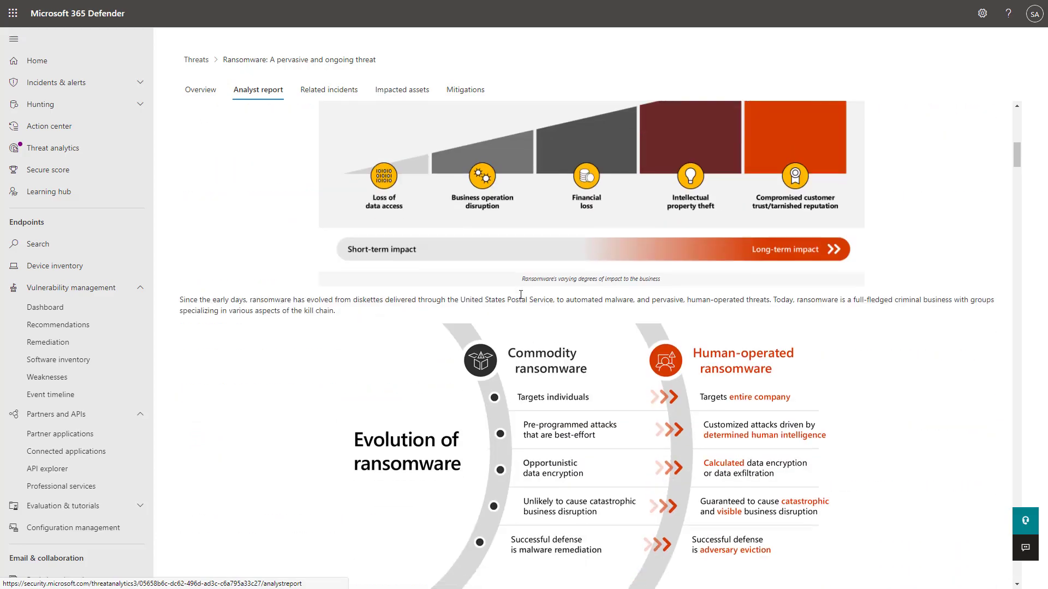
pyautogui.scroll(-5, 515, 295)
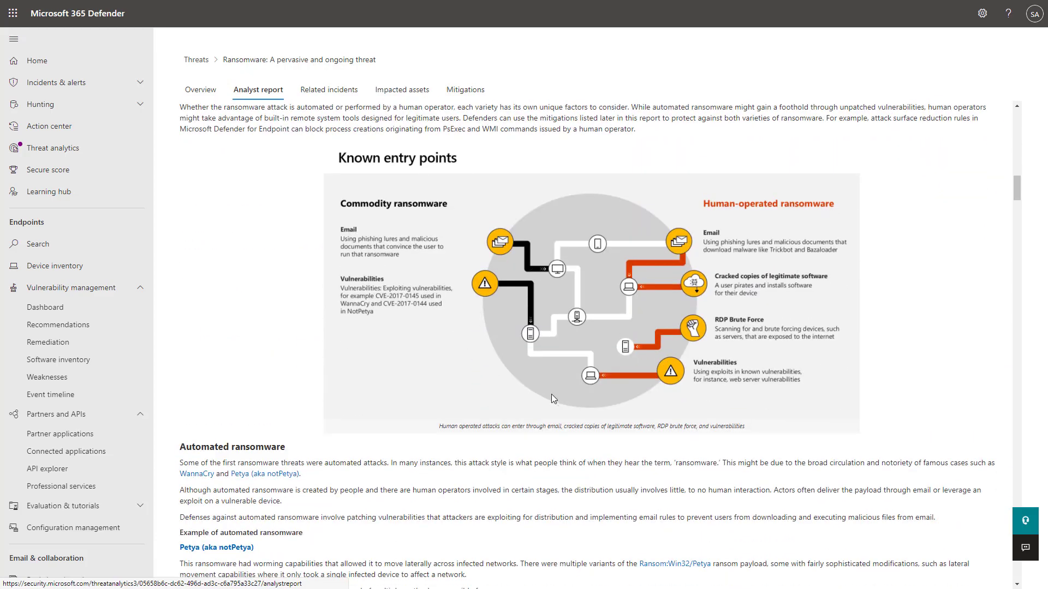
pyautogui.scroll(-8, 551, 396)
pyautogui.scroll(-4, 549, 423)
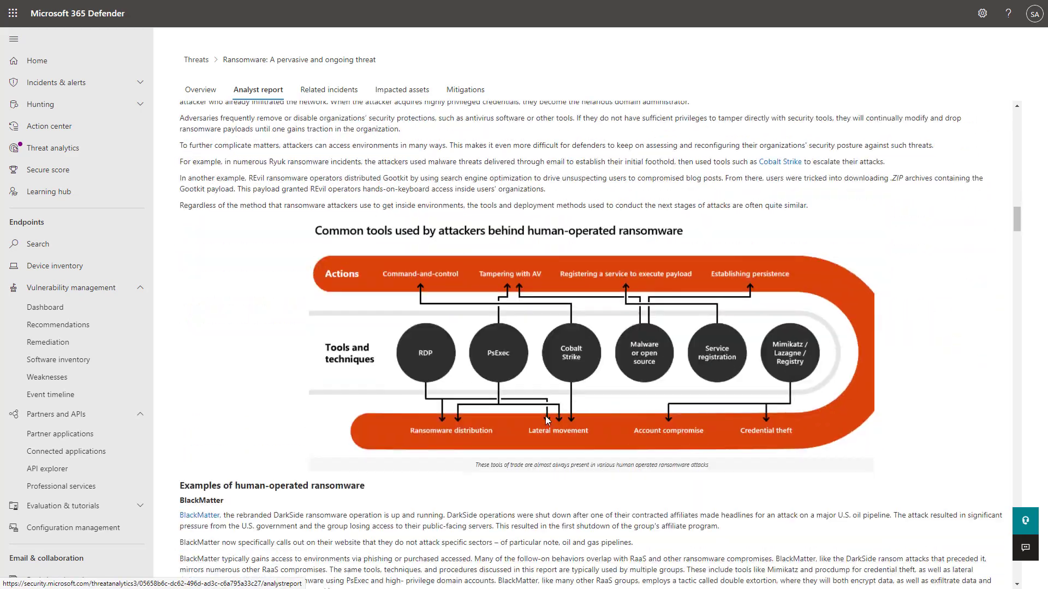
pyautogui.scroll(-7, 544, 418)
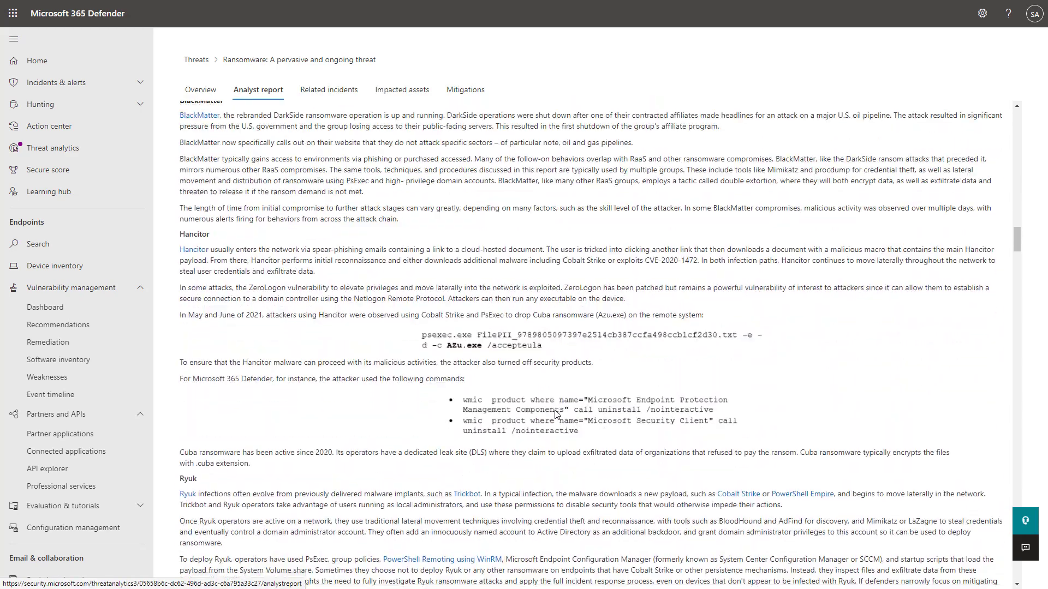
pyautogui.scroll(12, 399, 141)
pyautogui.click(396, 92)
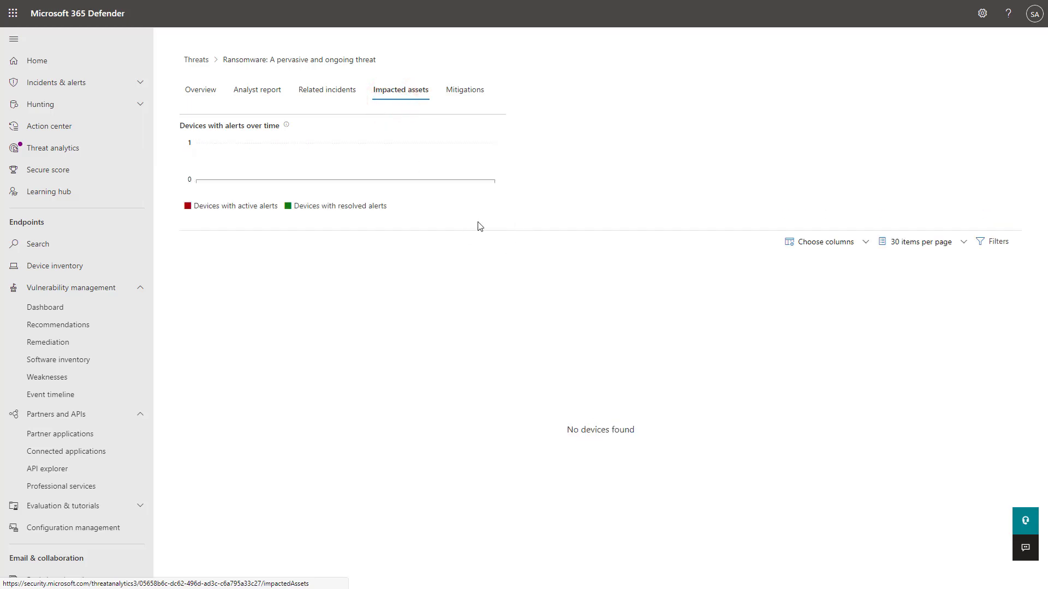
# - Review the Mitigations tab's Secure configuration settings and highlight the Operating system entry's text
pyautogui.click(454, 92)
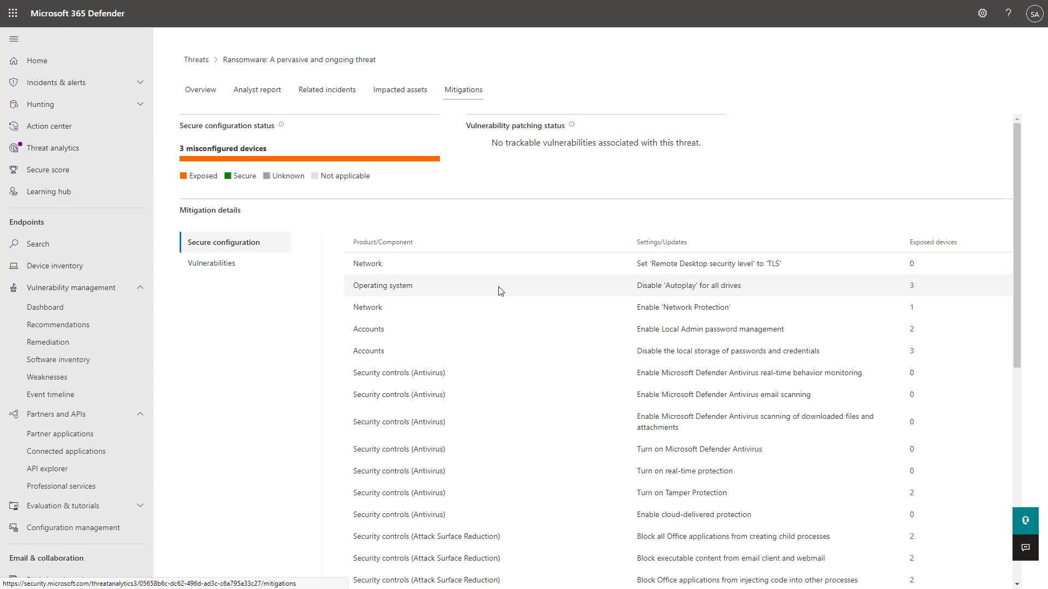
pyautogui.scroll(-5, 505, 297)
pyautogui.scroll(5, 583, 302)
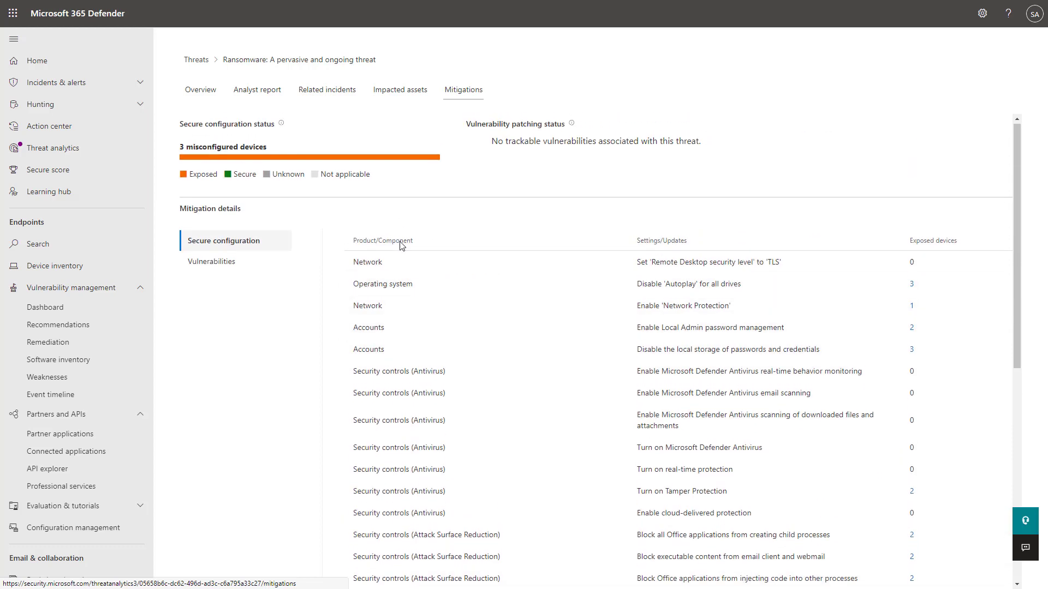
pyautogui.click(475, 286)
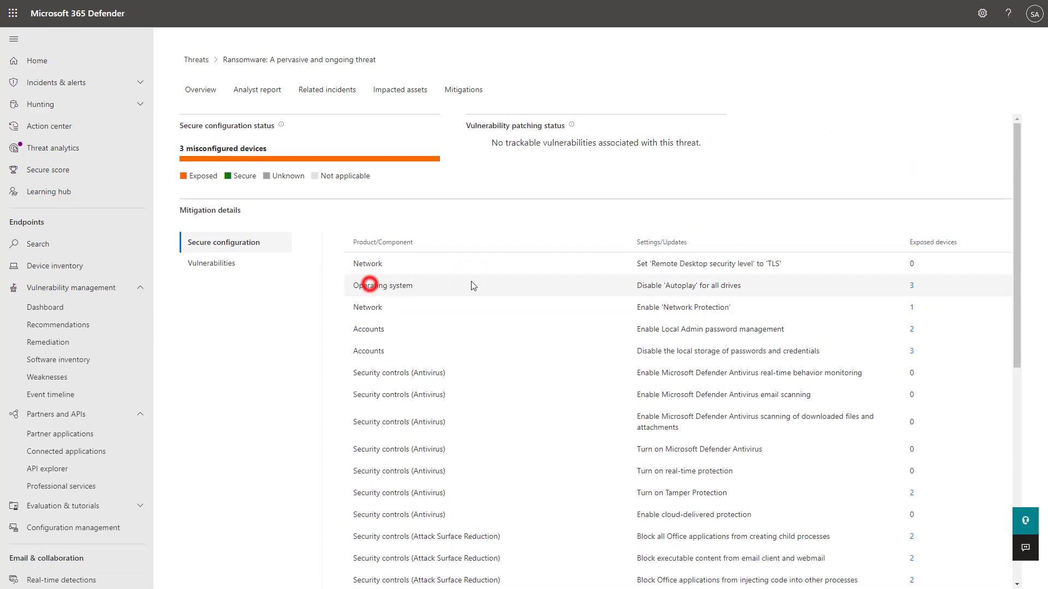
pyautogui.moveTo(369, 286); pyautogui.dragTo(473, 286)
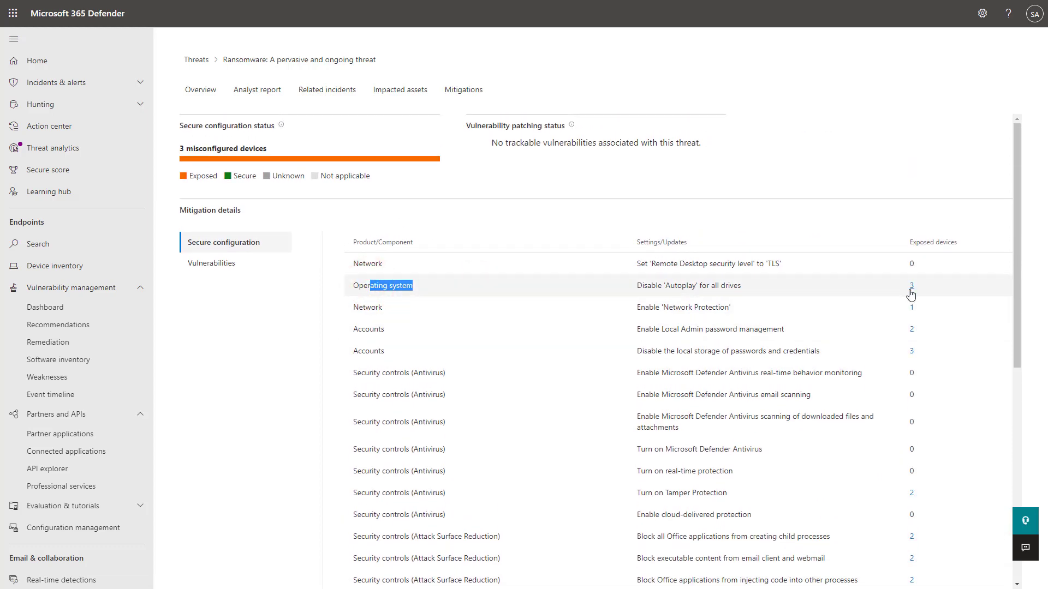